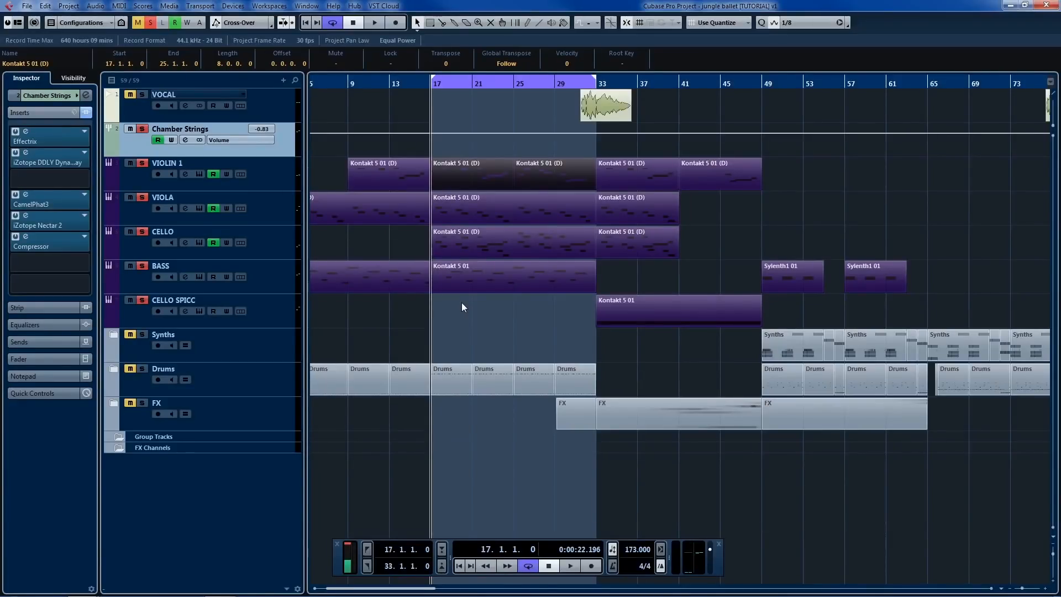
Step: Play back the VIOLIN 1 melody on its own and stop playback
{"action": "key", "text": "space"}
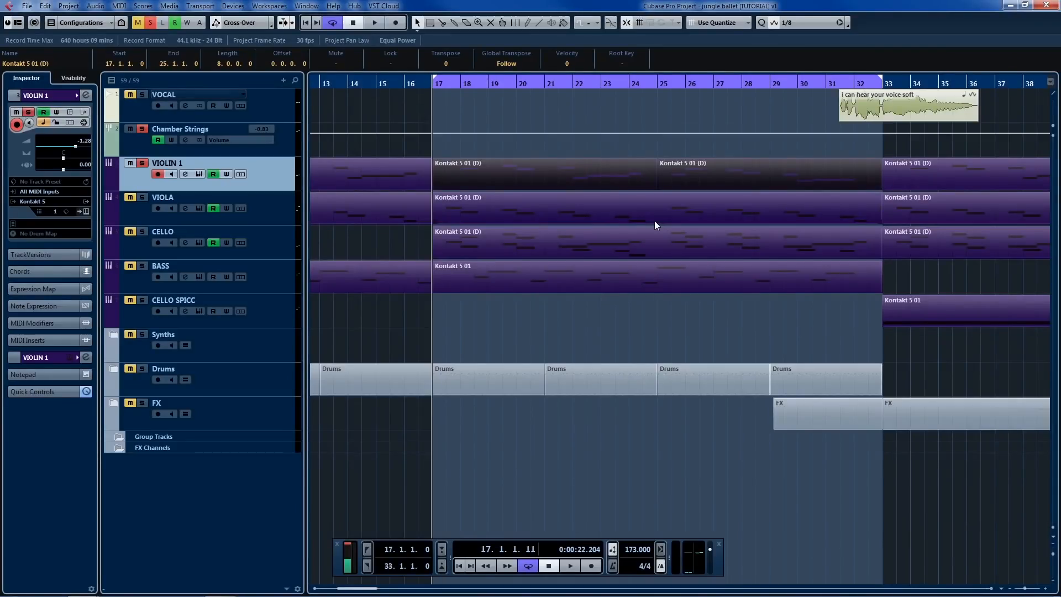
{"action": "key", "text": "space"}
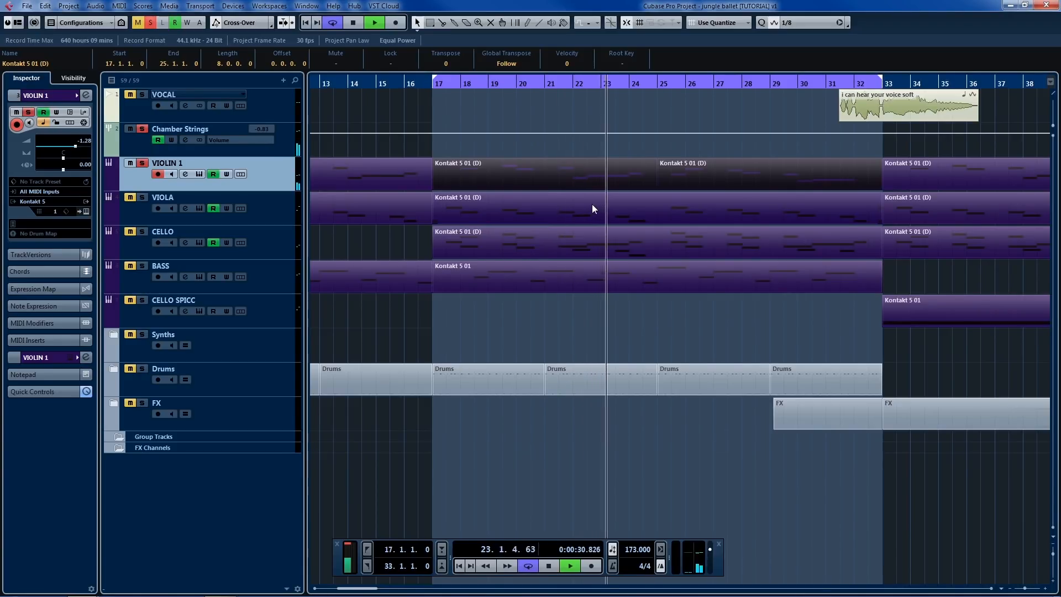
{"action": "key", "text": "space"}
Step: Set the loop range to the first VIOLIN 1 part, bars 17 to 25, and clear the selection
{"action": "left_click", "coordinate": [600, 177]}
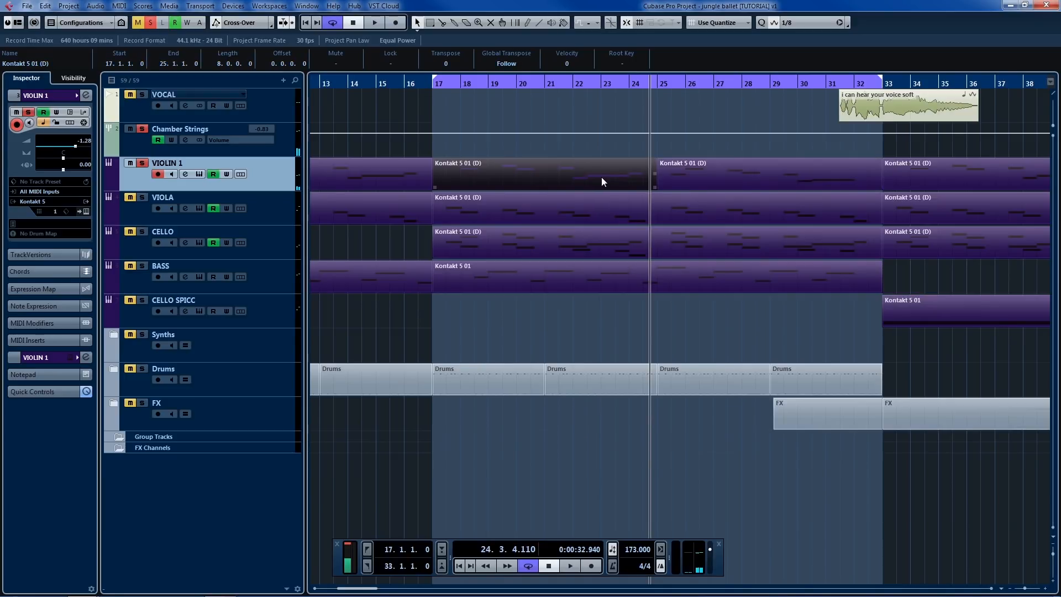
{"action": "key", "text": "p"}
{"action": "left_click_drag", "start_coordinate": [604, 144], "coordinate": [723, 182]}
{"action": "left_click", "coordinate": [543, 146]}
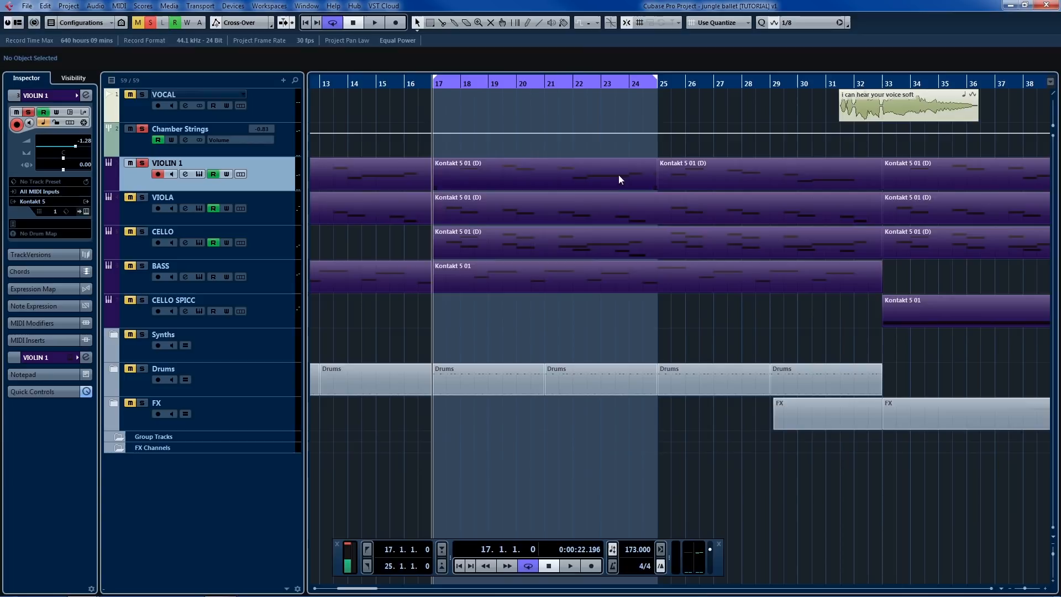
Step: Examine the first VIOLIN 1 part's notes in the Key Editor and close the editor
{"action": "double_click", "coordinate": [595, 186]}
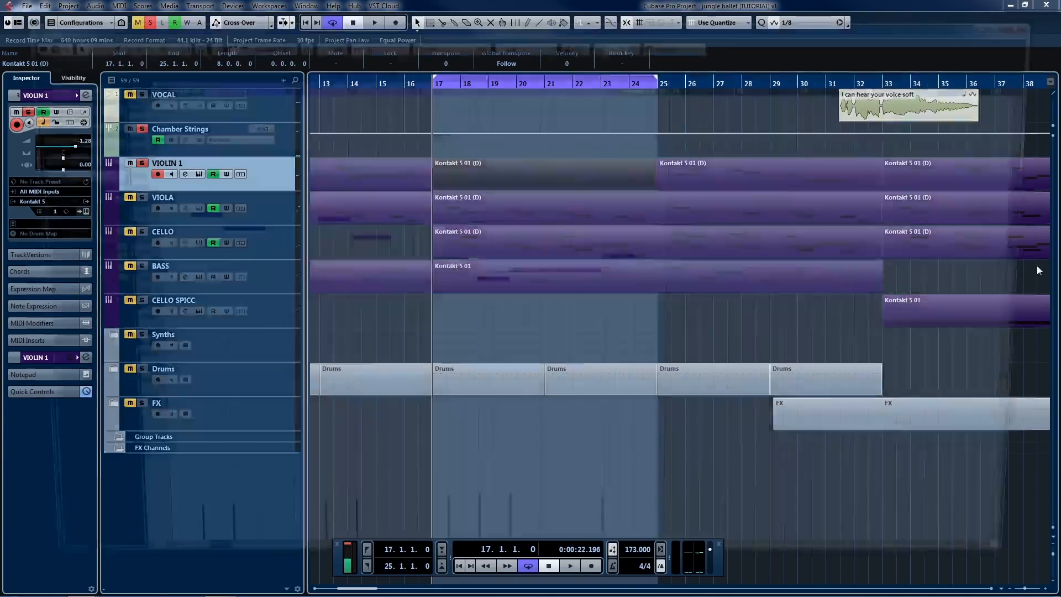
{"action": "scroll", "coordinate": [425, 200], "scroll_direction": "down", "scroll_amount": 2}
{"action": "scroll", "coordinate": [383, 197], "scroll_direction": "up", "scroll_amount": 2}
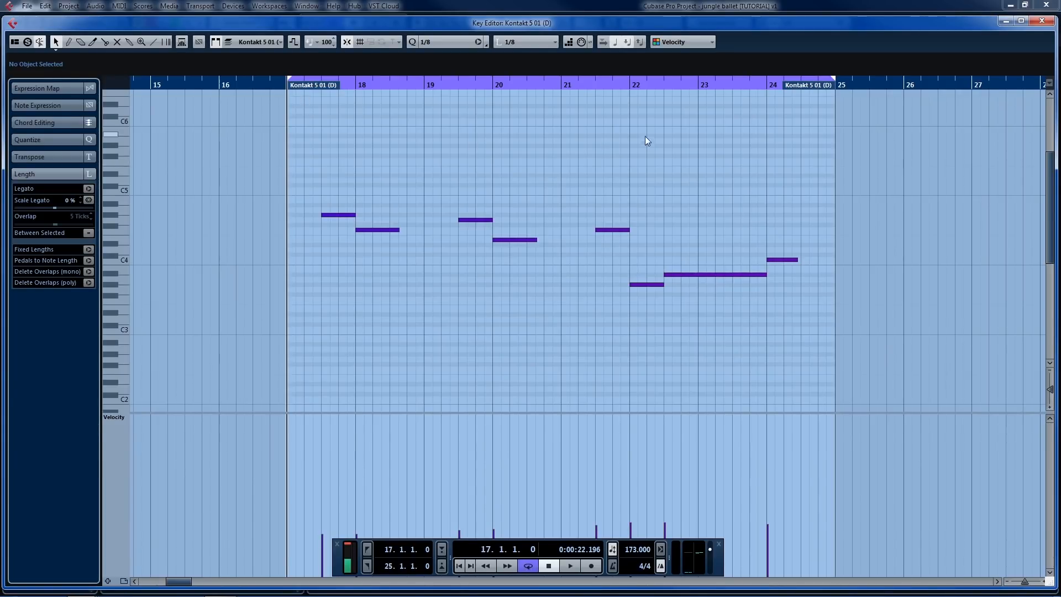
{"action": "left_click", "coordinate": [1043, 21]}
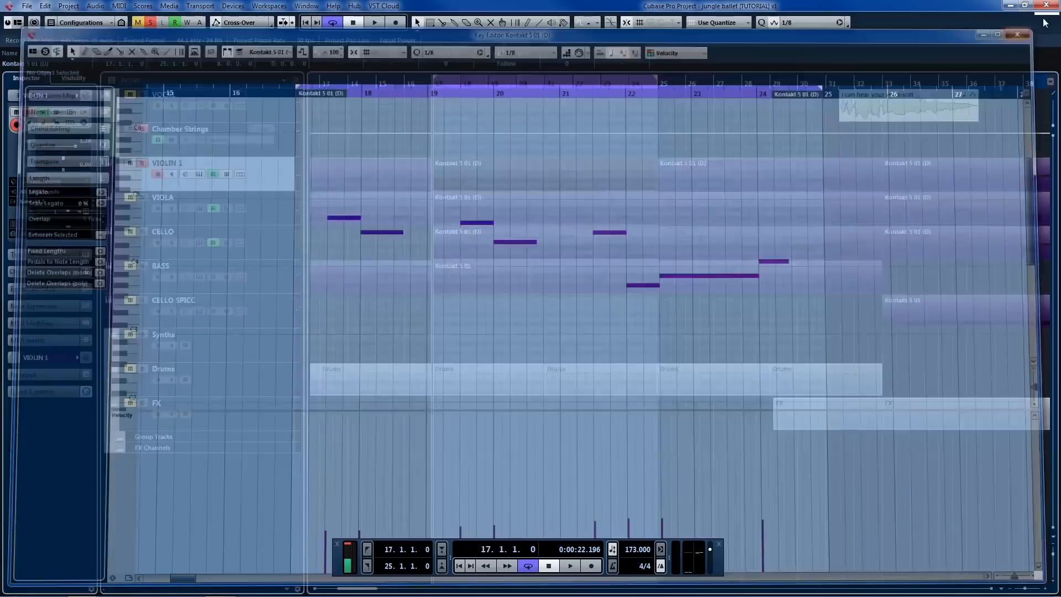
Step: Examine the notes of the BASS part starting at bar 17 in the Key Editor and close it
{"action": "double_click", "coordinate": [589, 280]}
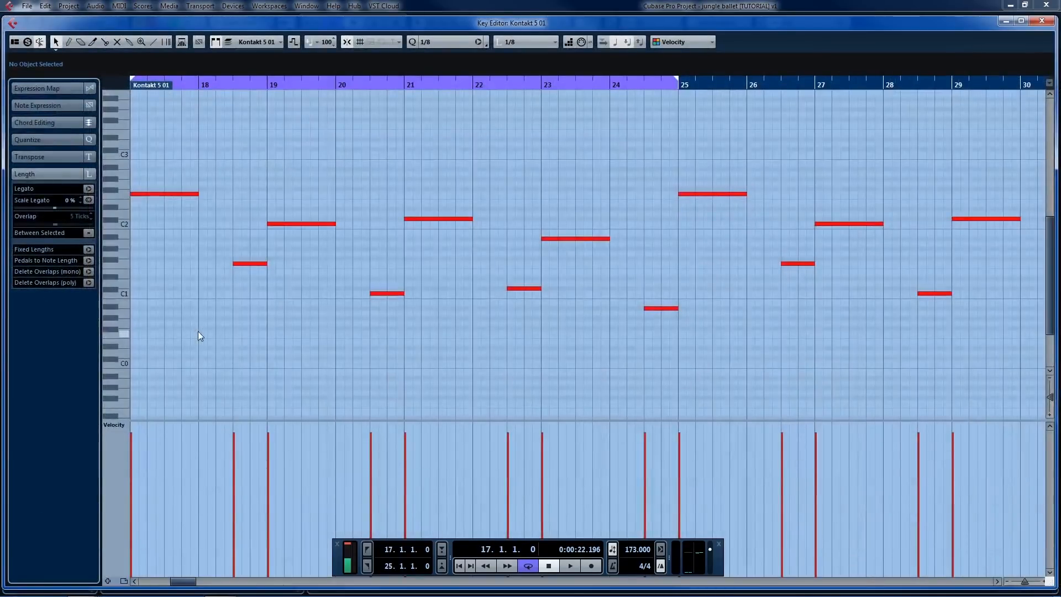
{"action": "scroll", "coordinate": [340, 161], "scroll_direction": "down", "scroll_amount": 2}
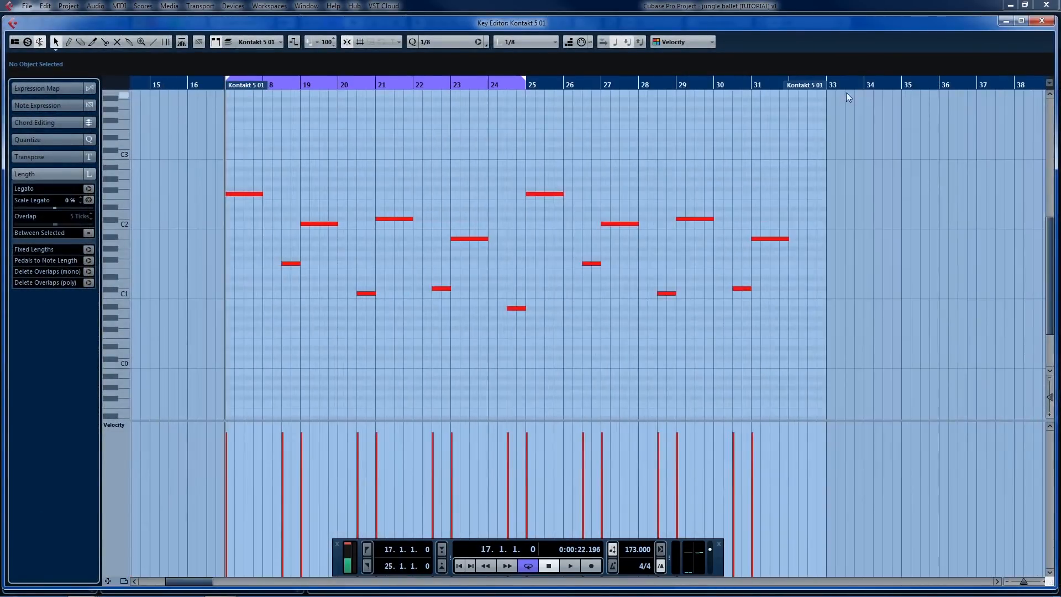
{"action": "left_click", "coordinate": [1043, 21]}
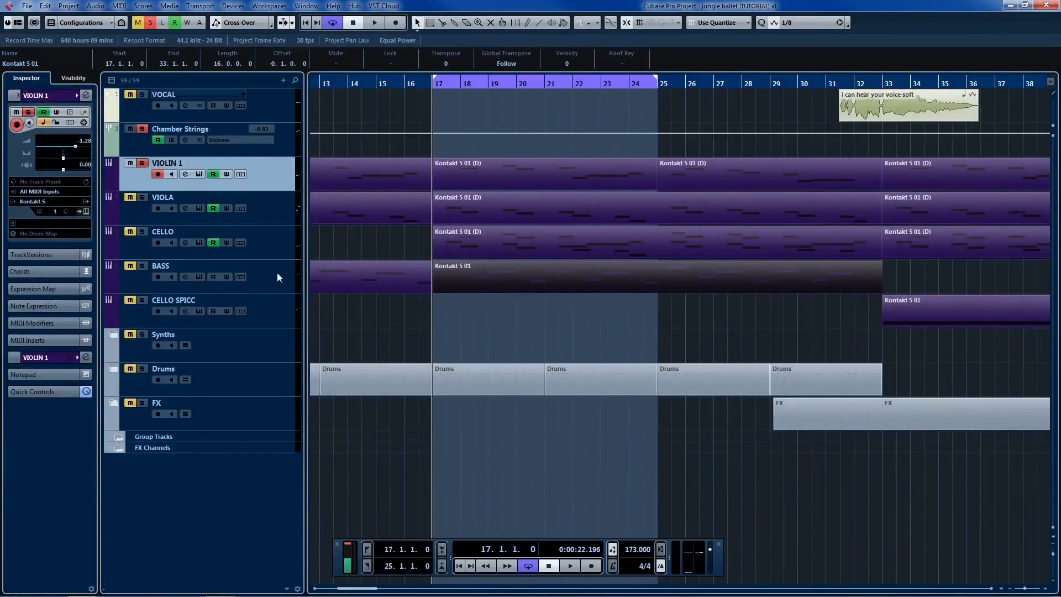
Step: Solo the BASS track together with VIOLIN 1 and play the loop to hear both
{"action": "left_click", "coordinate": [277, 274]}
{"action": "left_click", "coordinate": [284, 177], "text": "ctrl"}
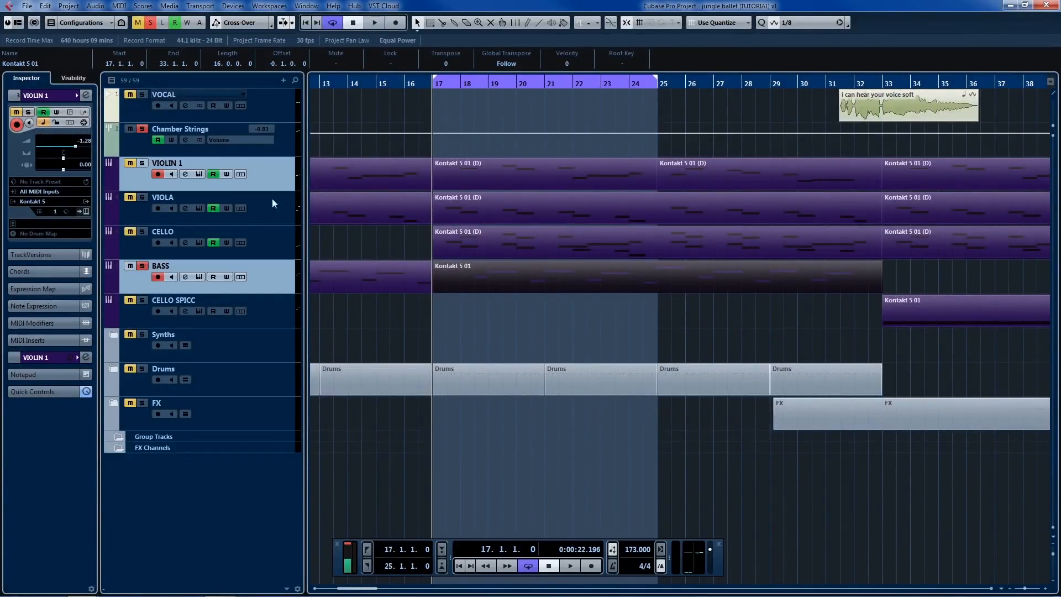
{"action": "left_click", "coordinate": [275, 168]}
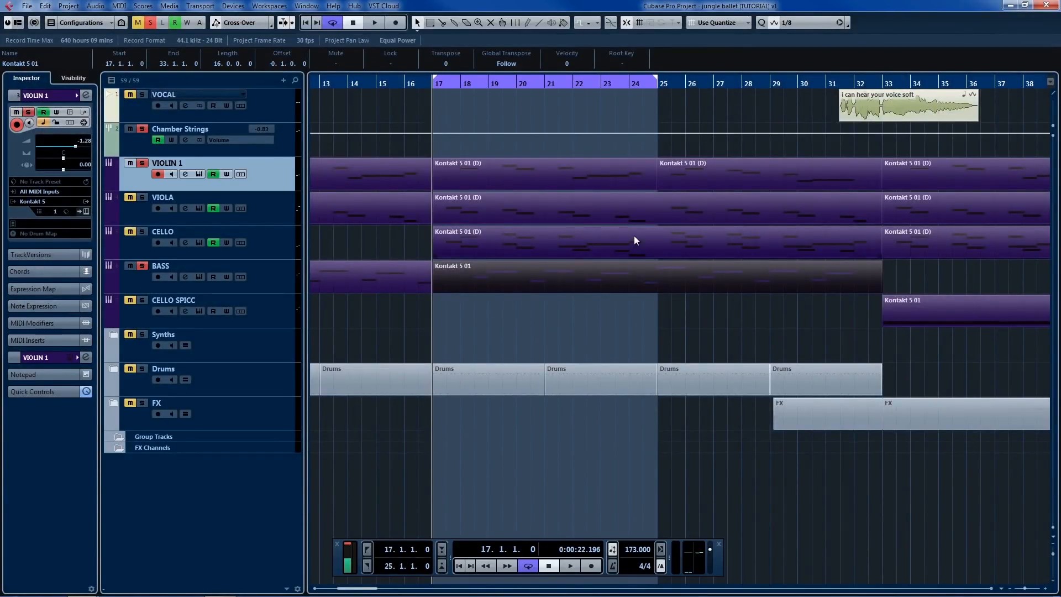
{"action": "key", "text": "space"}
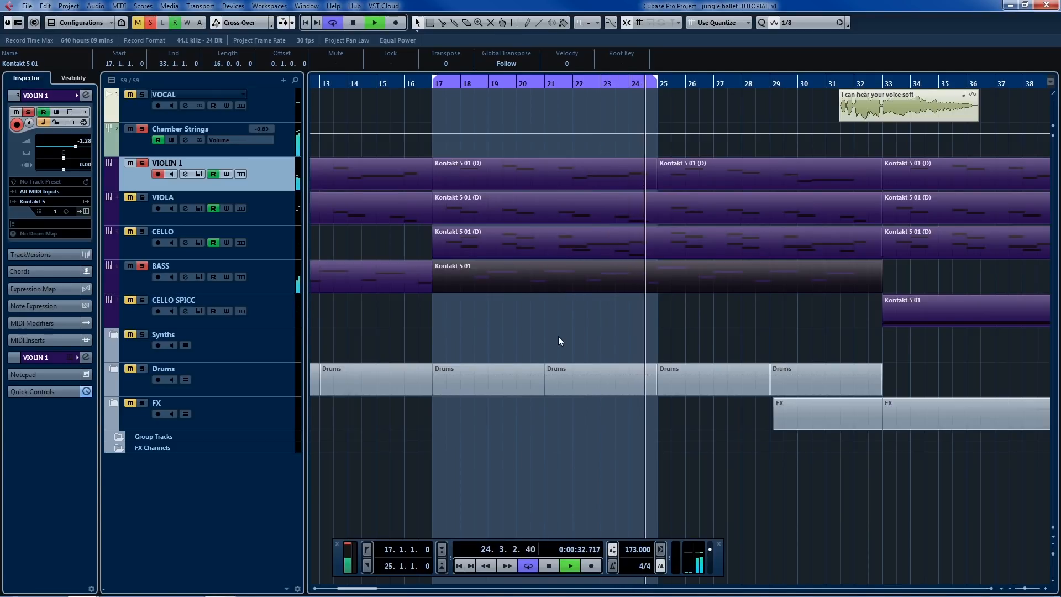
{"action": "key", "text": "space"}
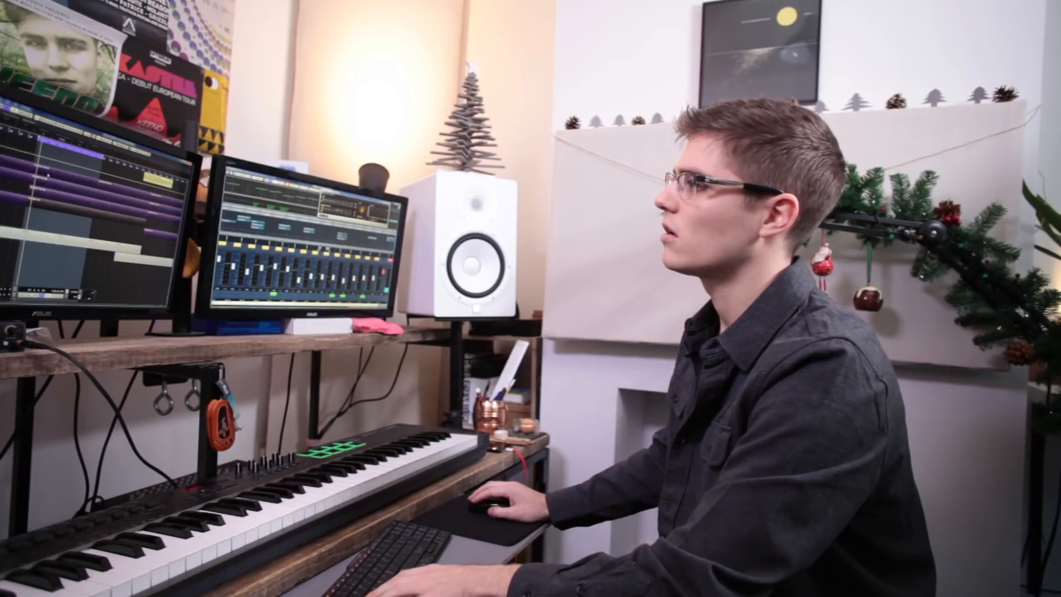
Step: Open the first VIOLIN 1 part in the Key Editor, select its second pair of notes around bars 19 and 20, and close it
{"action": "double_click", "coordinate": [46, 190]}
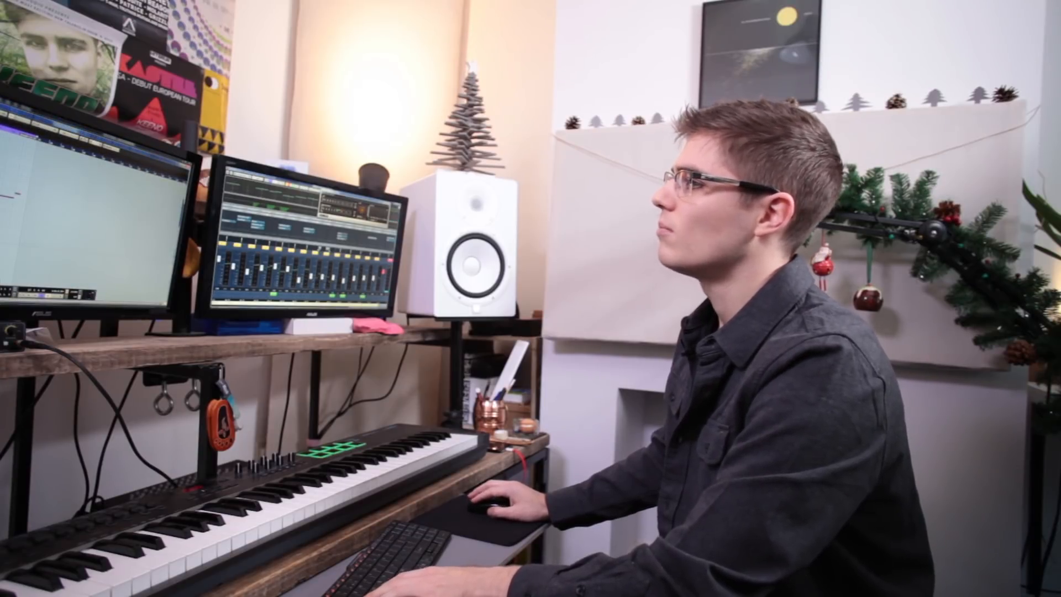
{"action": "scroll", "coordinate": [72, 205], "scroll_direction": "left", "scroll_amount": 3}
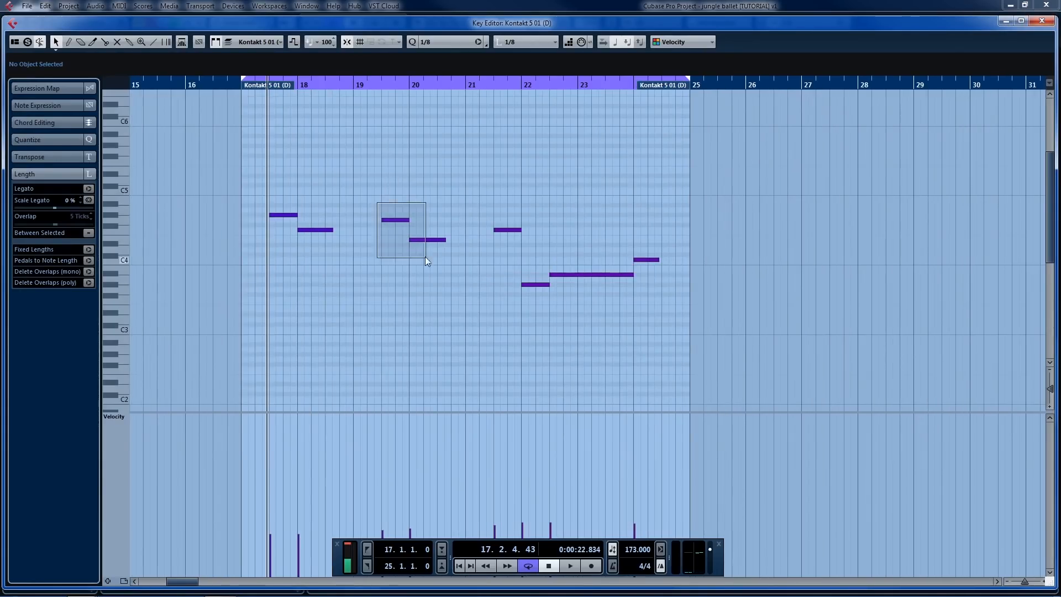
{"action": "left_click_drag", "start_coordinate": [426, 257], "coordinate": [426, 257]}
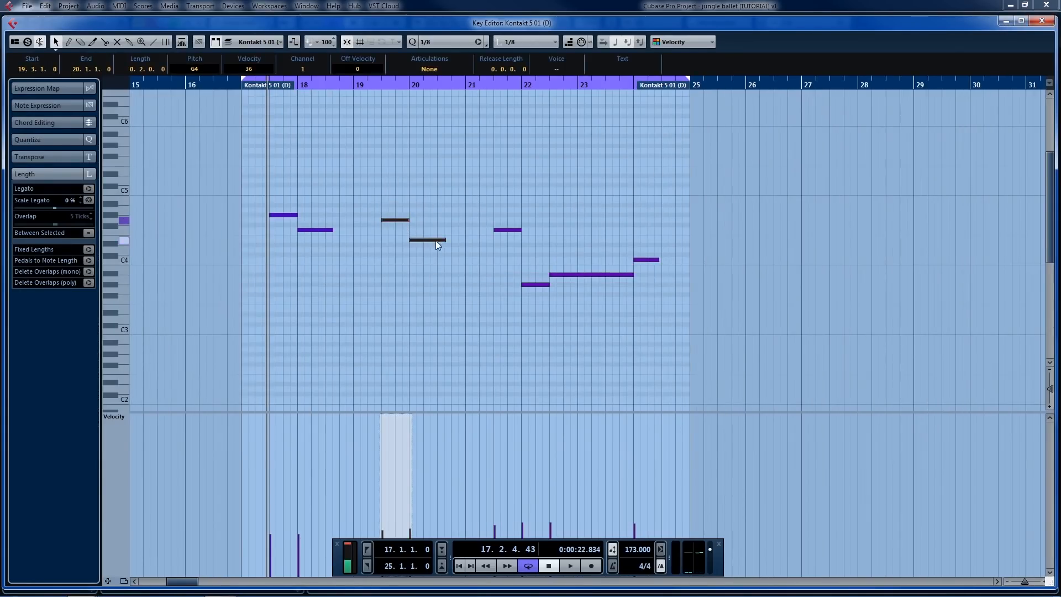
{"action": "left_click", "coordinate": [1041, 22]}
Step: Open the BASS part in the Key Editor, select the note pairs starting at bars 19 and 21 in turn, and close it
{"action": "double_click", "coordinate": [479, 274]}
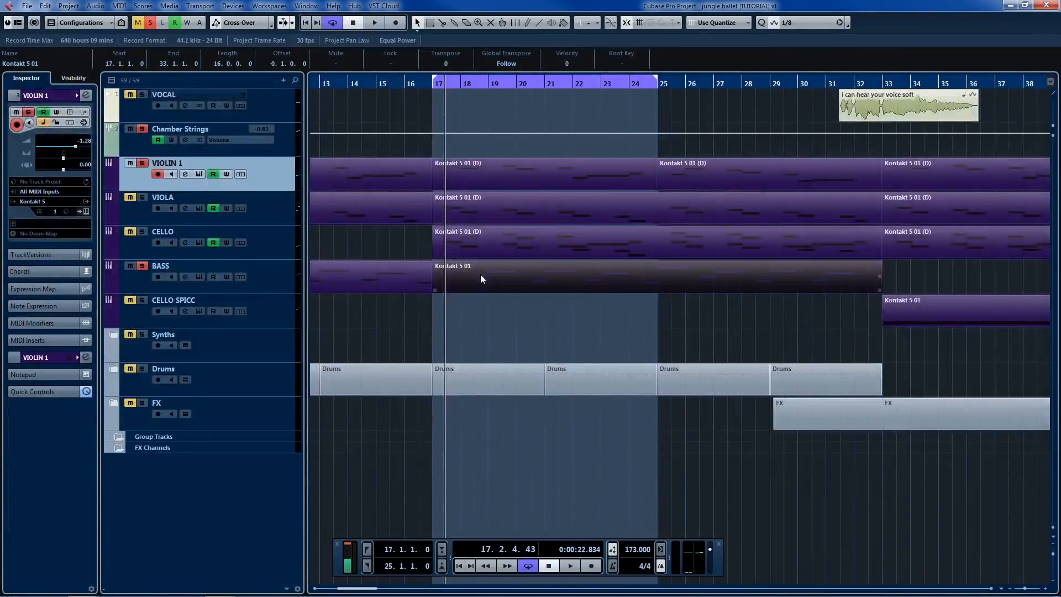
{"action": "left_click_drag", "start_coordinate": [278, 197], "coordinate": [348, 346]}
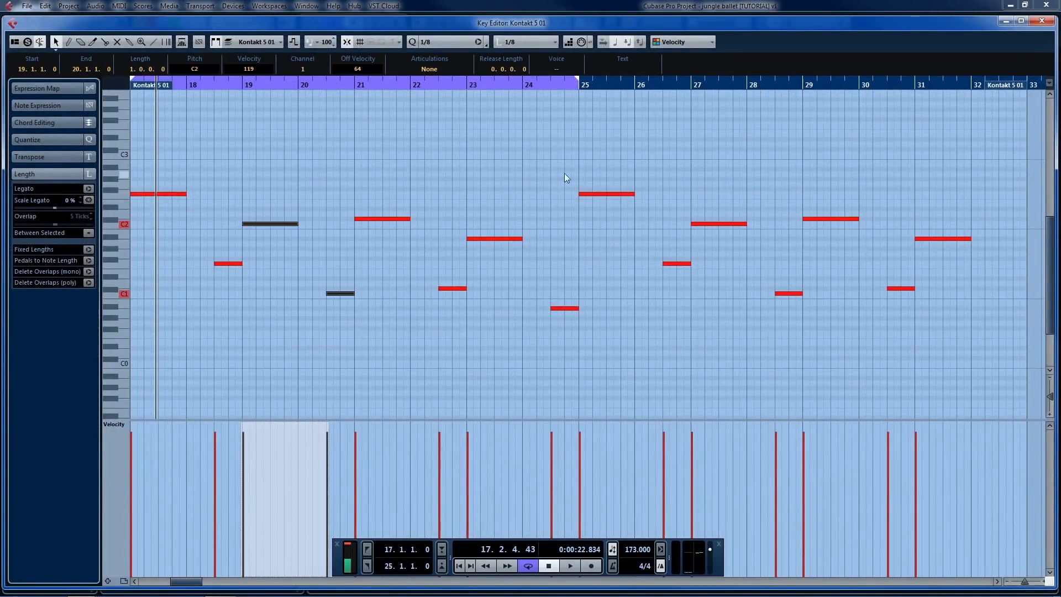
{"action": "left_click_drag", "start_coordinate": [382, 192], "coordinate": [380, 200]}
{"action": "left_click_drag", "start_coordinate": [440, 295], "coordinate": [452, 319]}
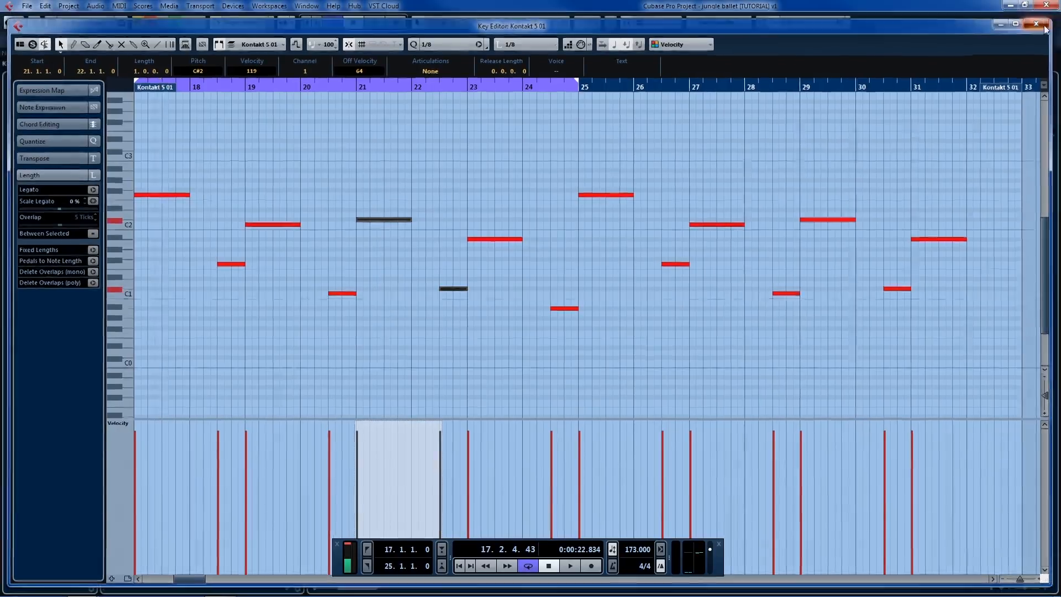
{"action": "left_click", "coordinate": [1042, 20]}
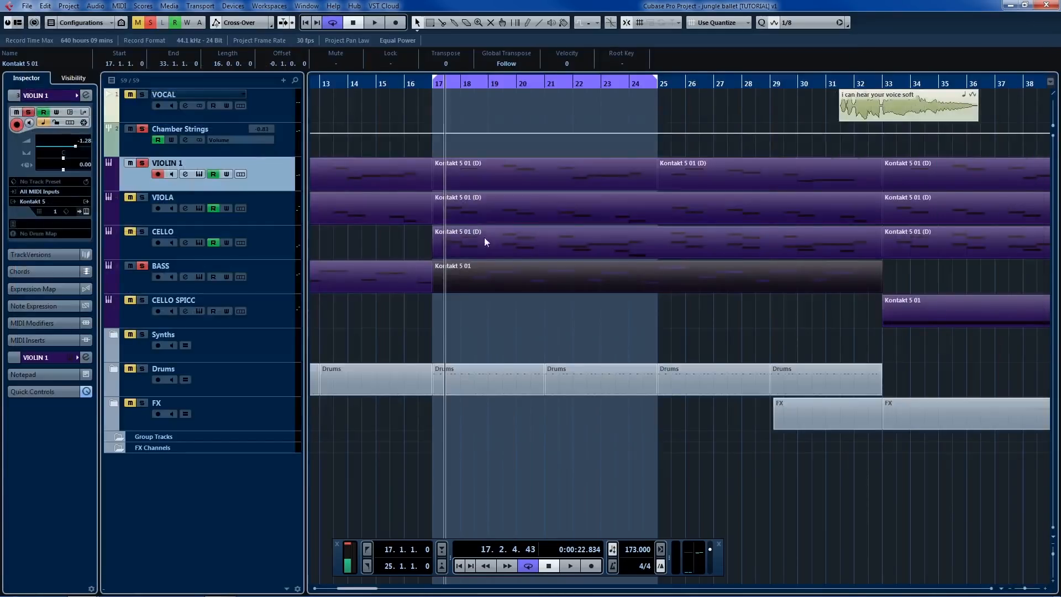
Step: Open the VIOLA part starting at bar 17 in the Key Editor and play the loop to follow its notes
{"action": "double_click", "coordinate": [570, 173]}
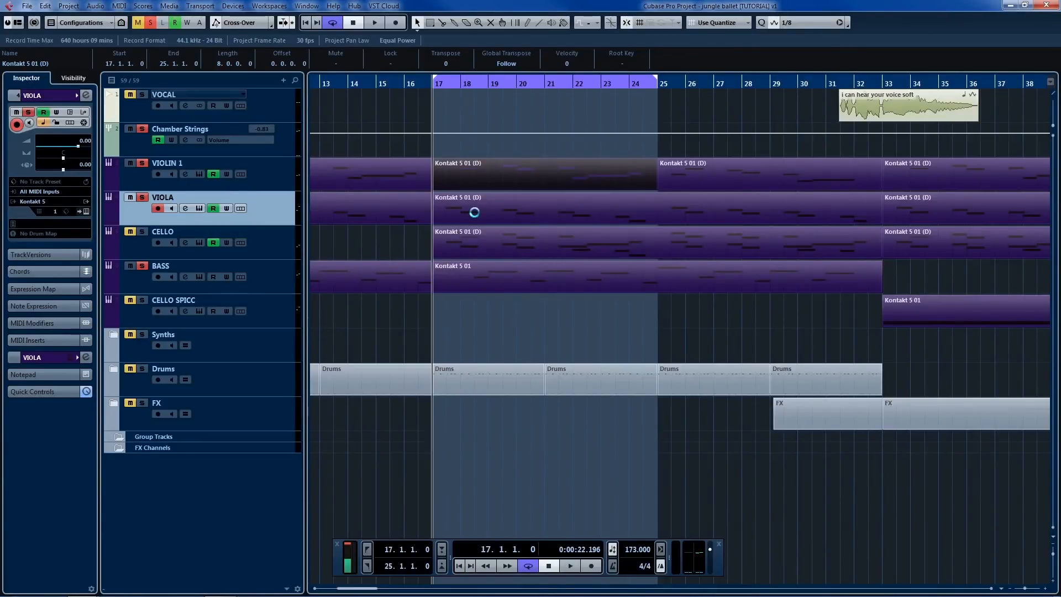
{"action": "double_click", "coordinate": [475, 212]}
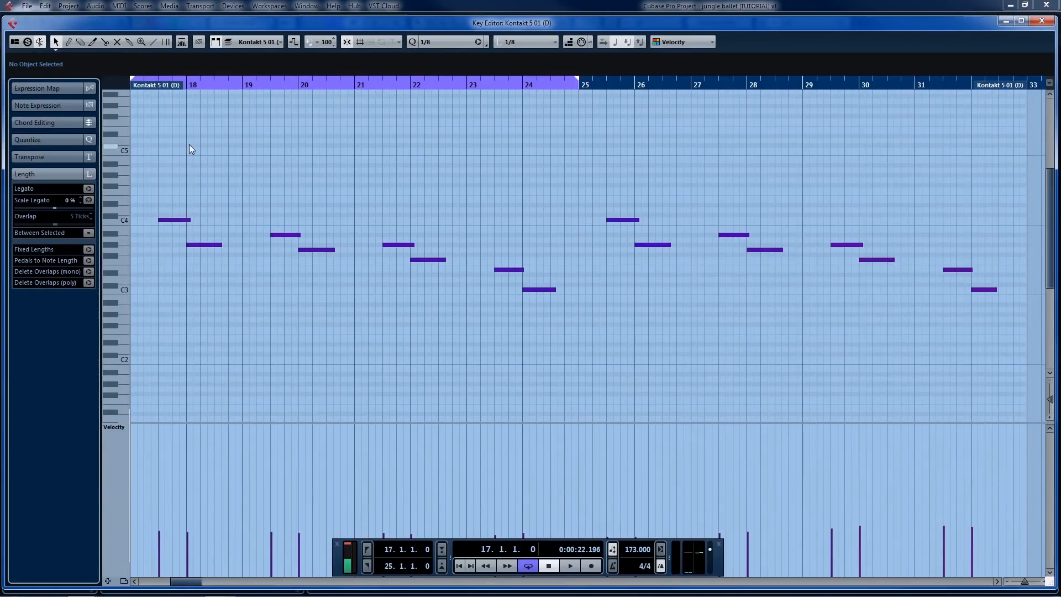
{"action": "key", "text": "space"}
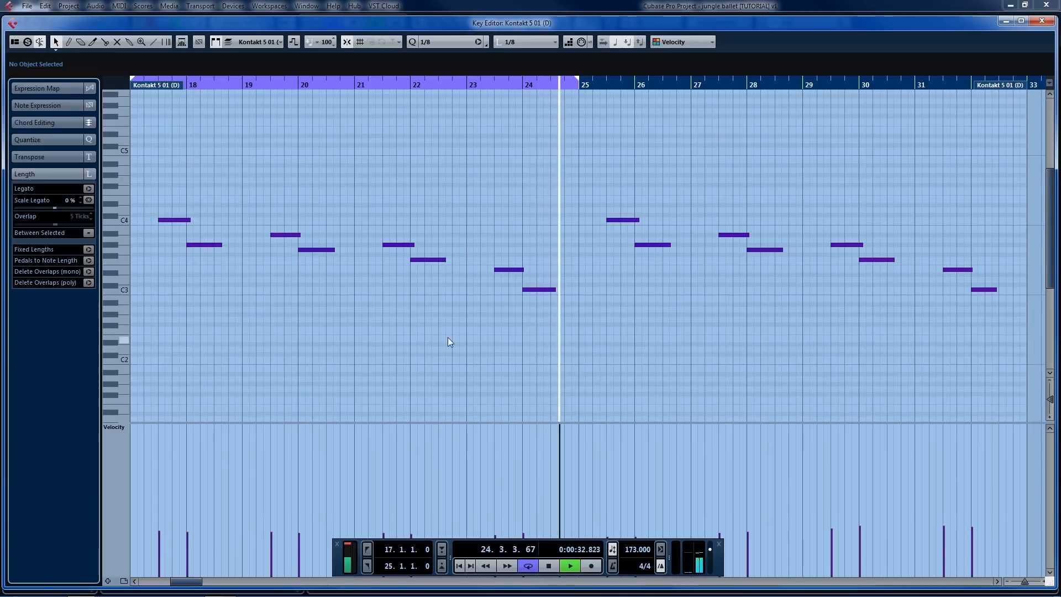
{"action": "key", "text": "space"}
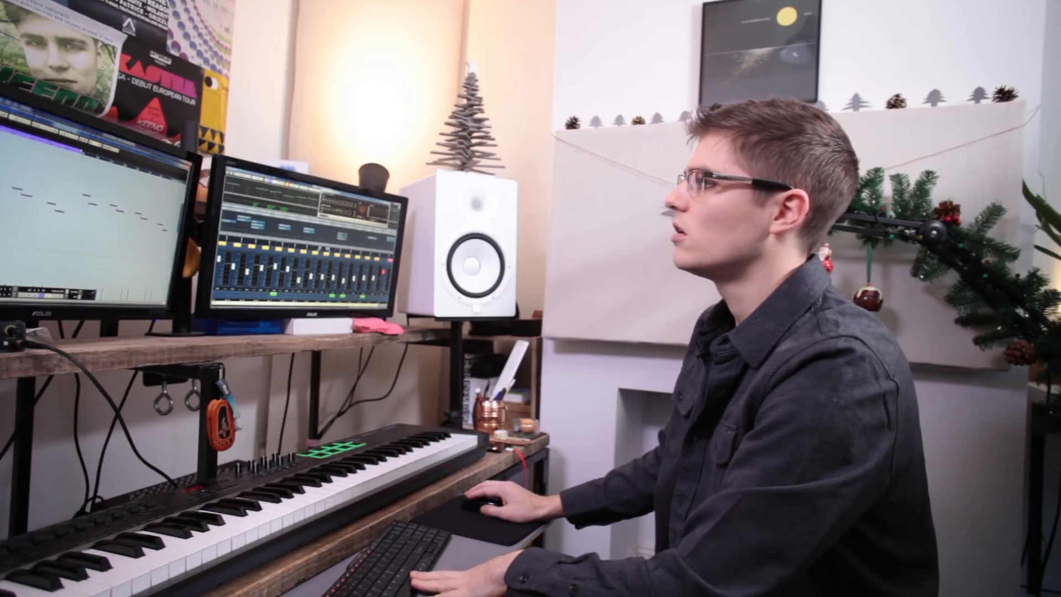
Step: Play the string loop in the project window and switch off the VIOLA track's mute
{"action": "key", "text": "Return"}
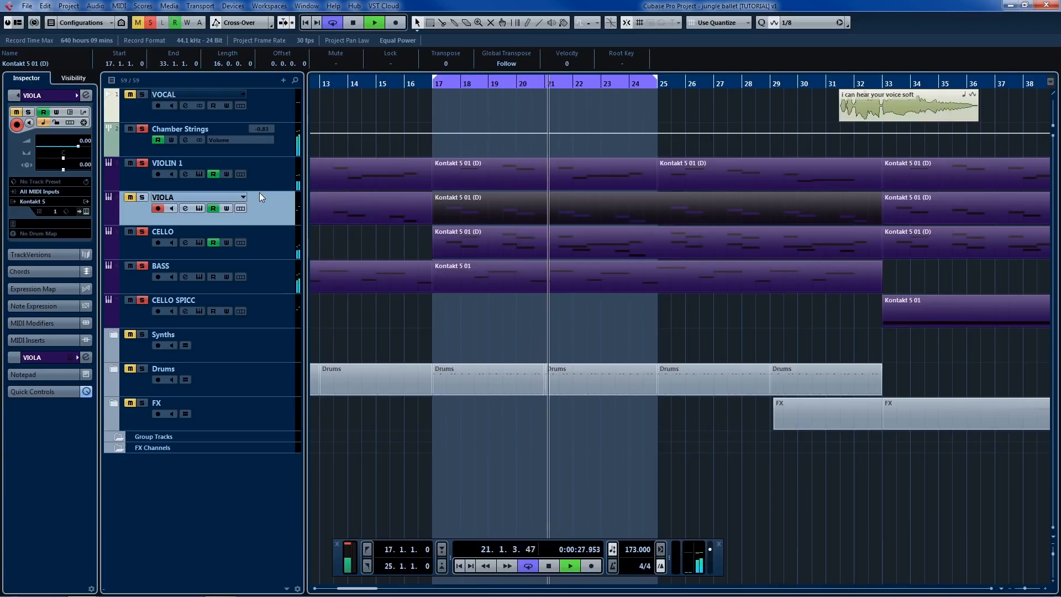
{"action": "left_click", "coordinate": [130, 198]}
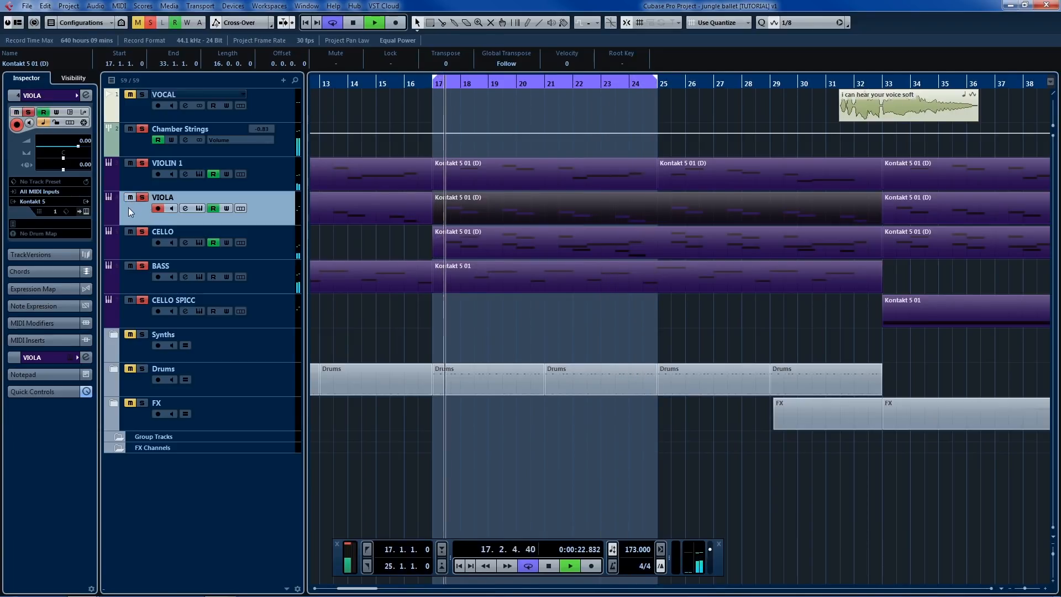